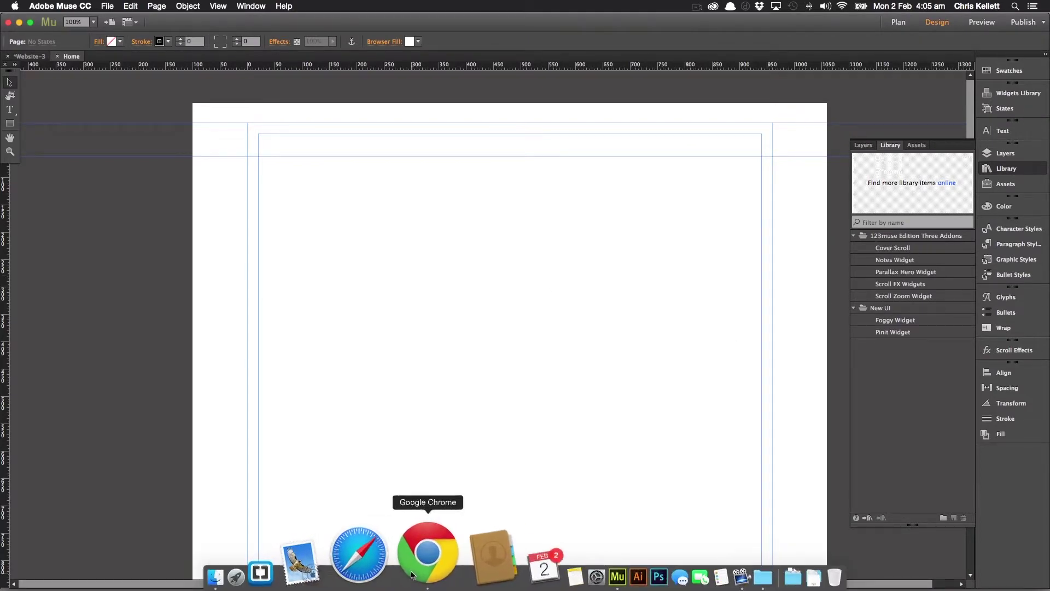
Load the 123muse.com home page in Google Chrome
click(413, 574)
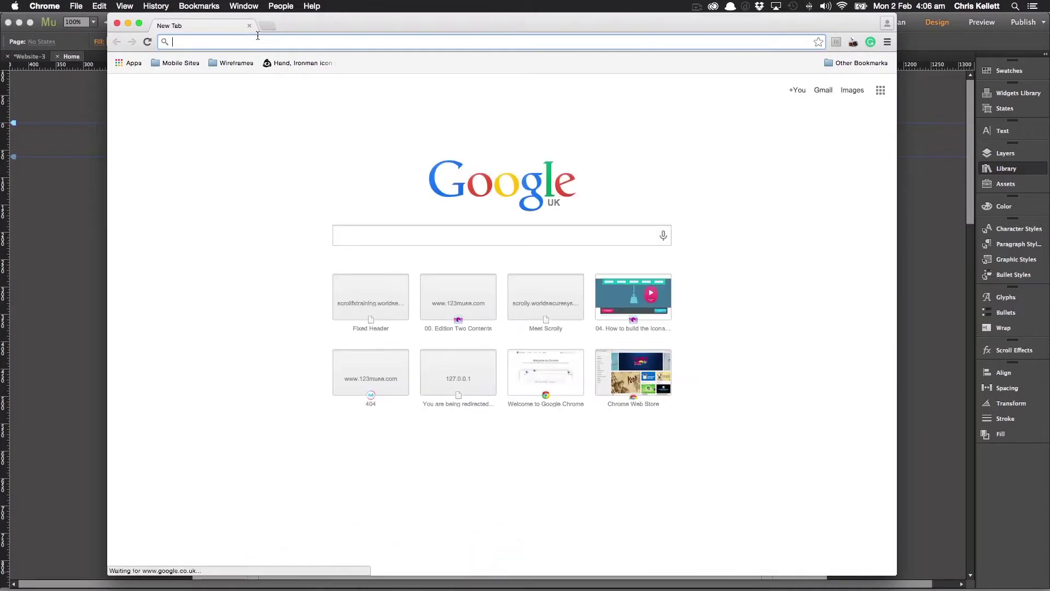
text(123m)
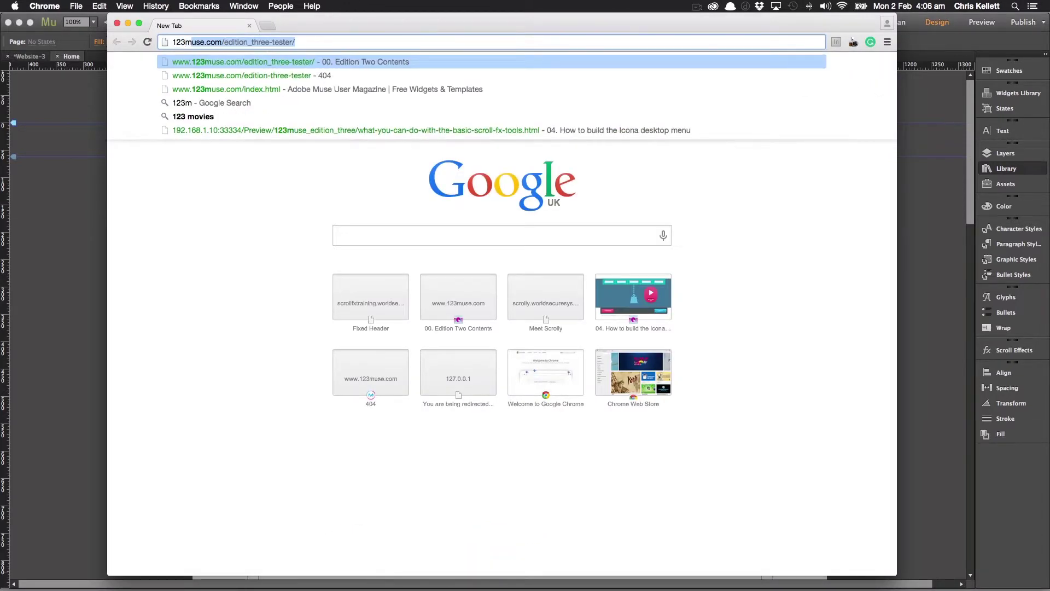
text(use.com/edition_thre)
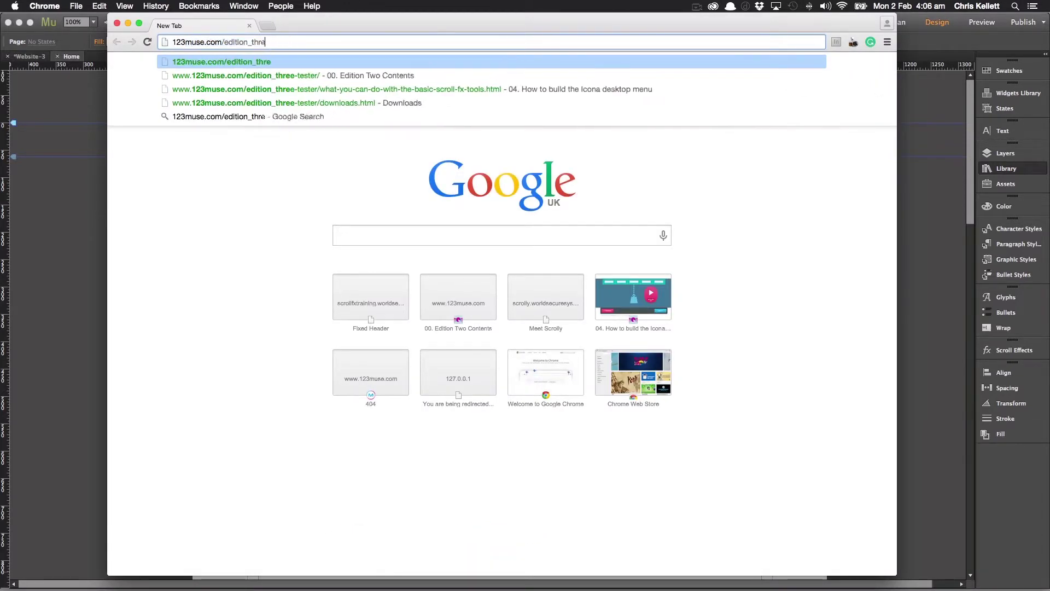
key(BackSpace)
key(BackSpace)
key(BackSpace)
key(BackSpace)
key(BackSpace)
key(BackSpace)
key(Return)
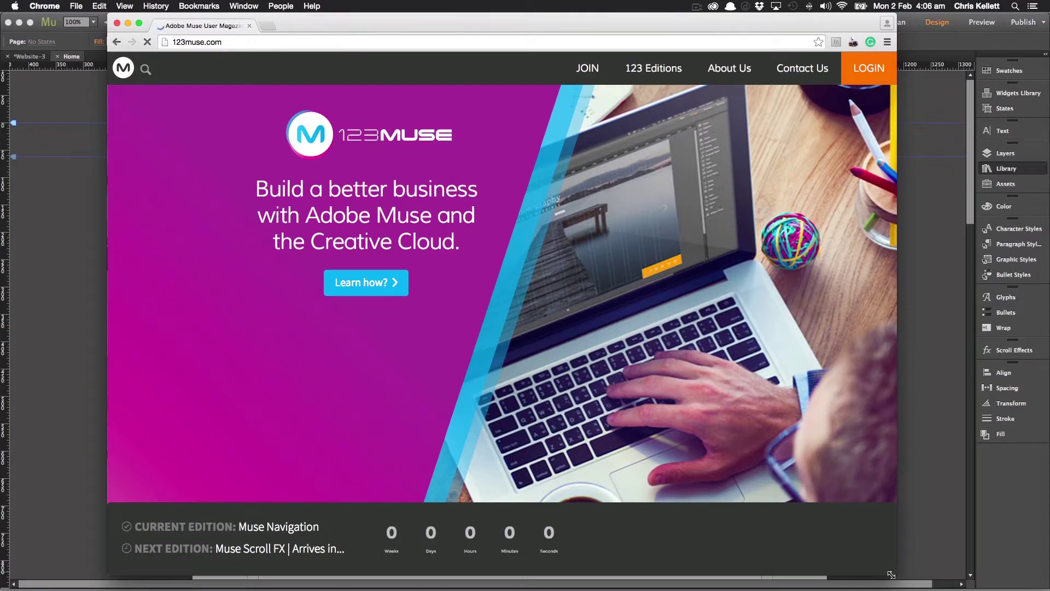
Shorten the Chrome window and scroll through the 123muse.com page
drag(895, 573, 921, 550)
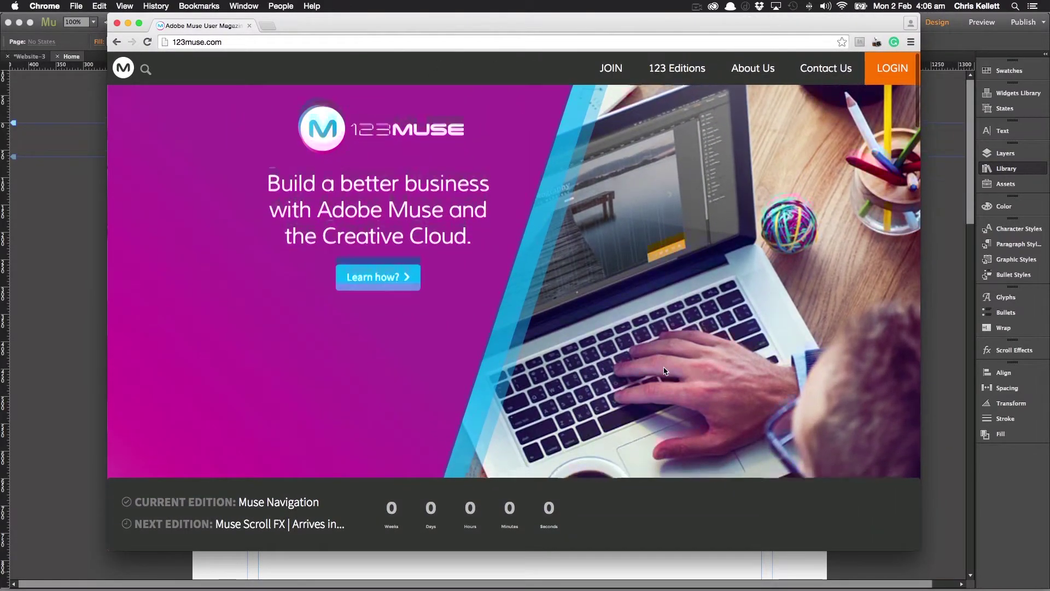
scroll(664, 370, down, 7)
scroll(665, 371, up, 5)
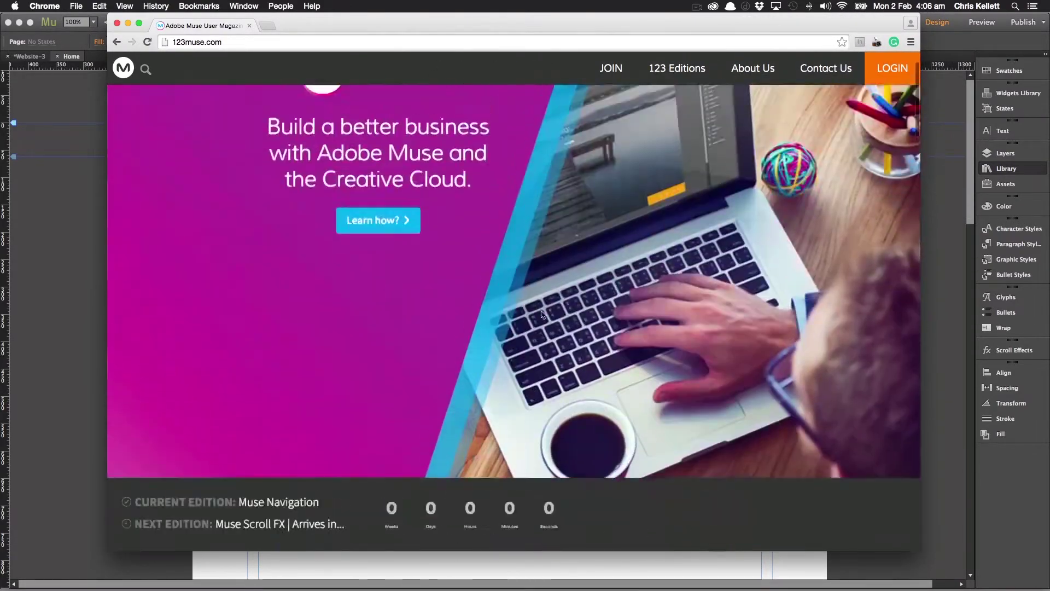
scroll(598, 328, down, 2)
scroll(599, 329, down, 2)
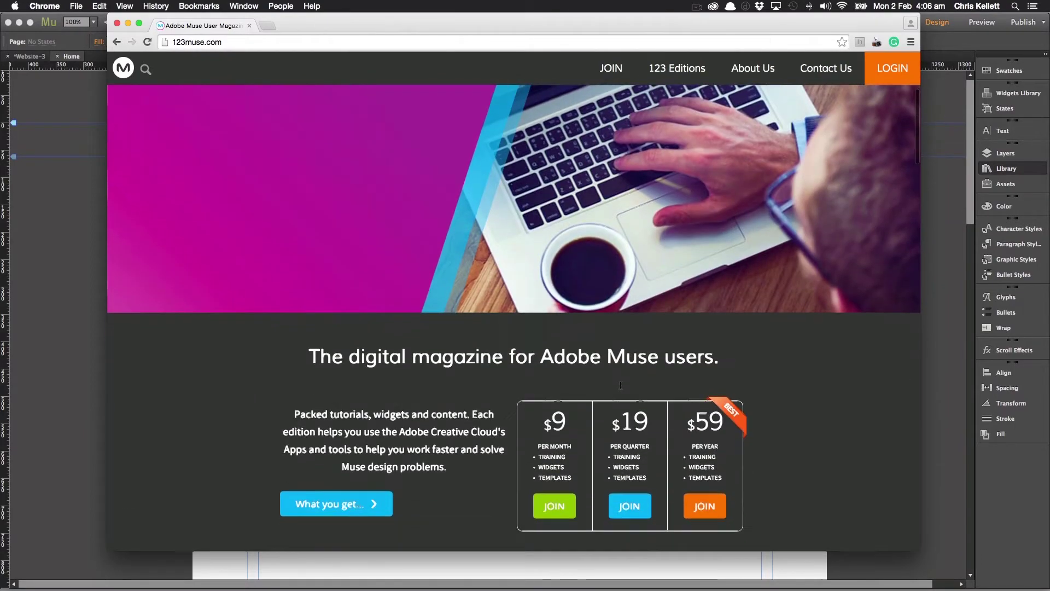
scroll(620, 386, up, 5)
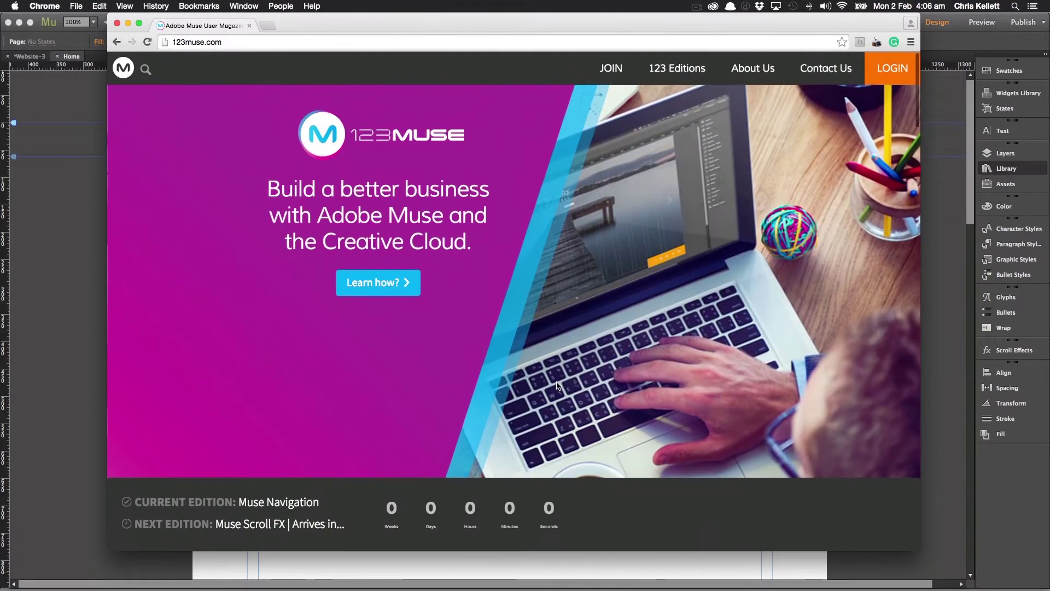
scroll(558, 383, down, 3)
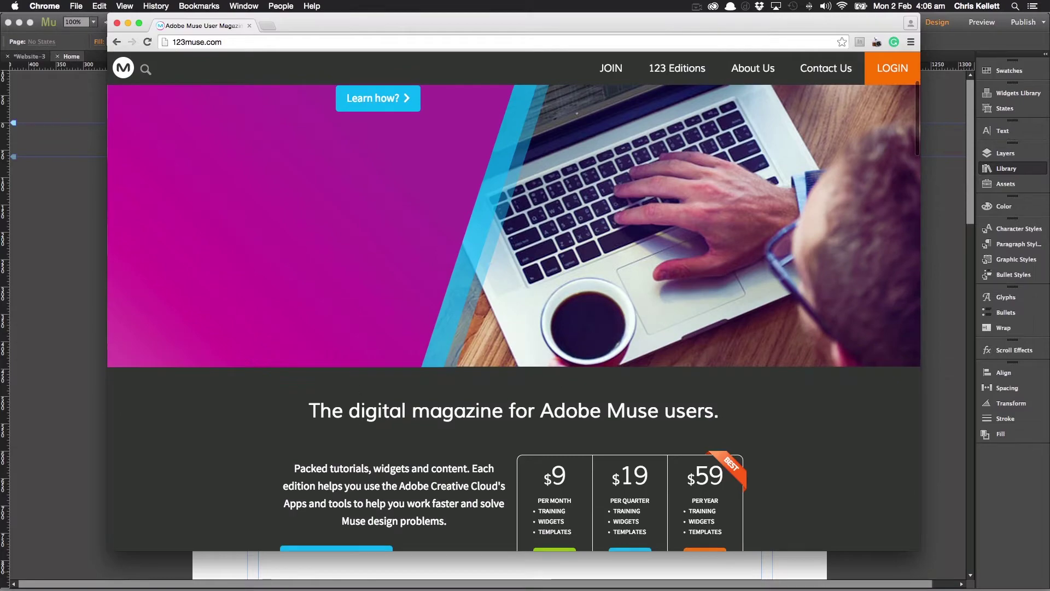
drag(916, 547, 919, 523)
scroll(621, 323, up, 5)
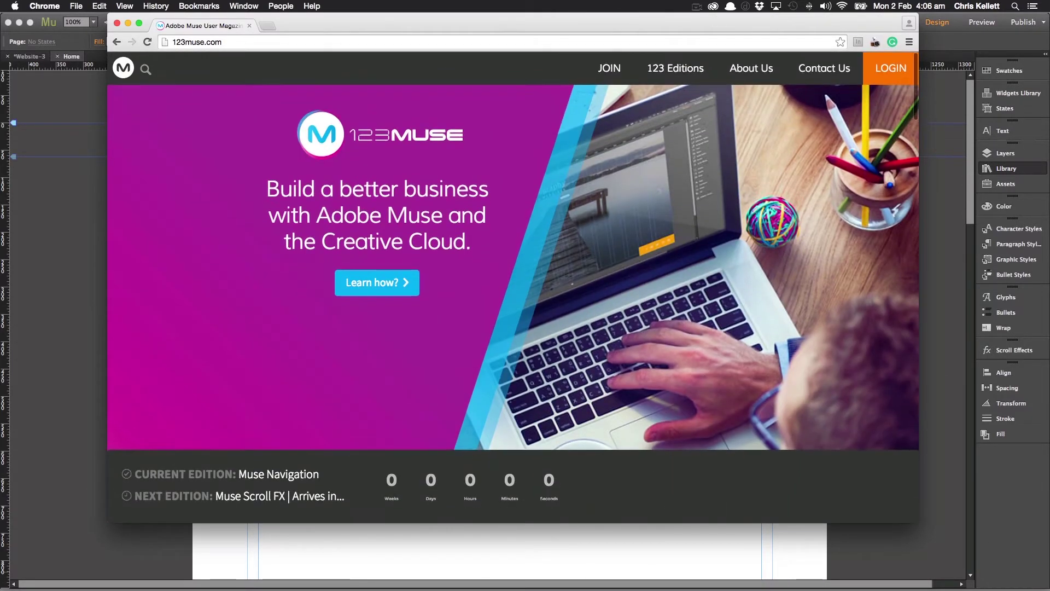
Narrow the window, scroll once more, and close the 123muse.com tab
drag(918, 522, 906, 540)
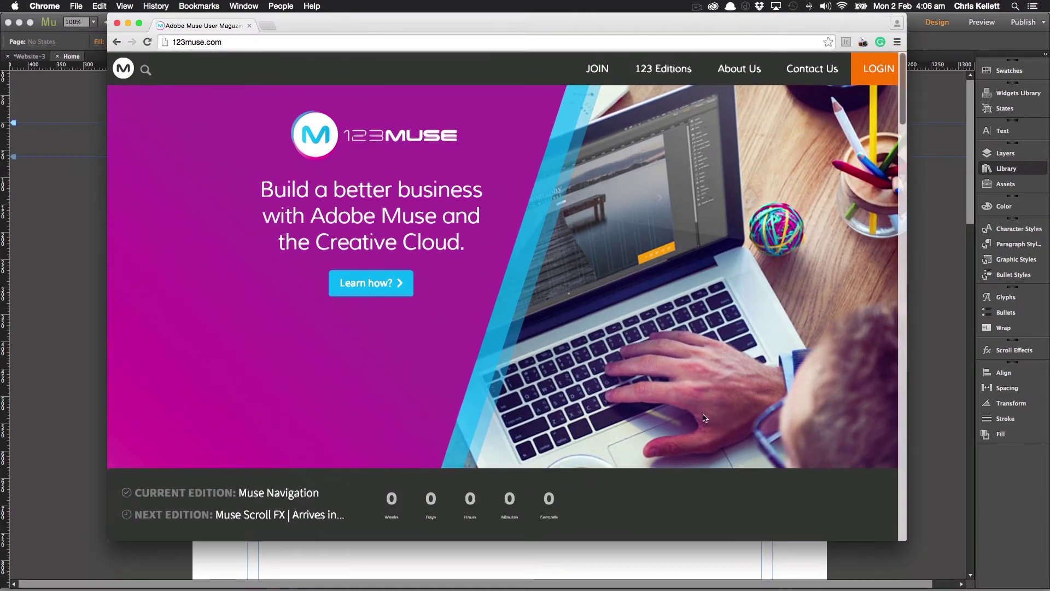
scroll(709, 386, down, 7)
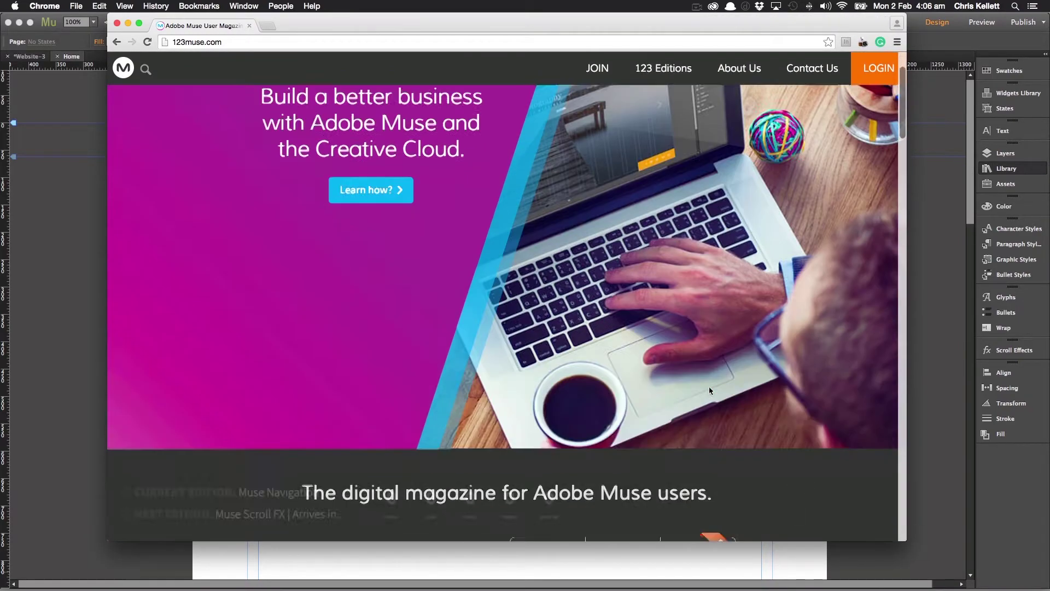
scroll(709, 386, up, 7)
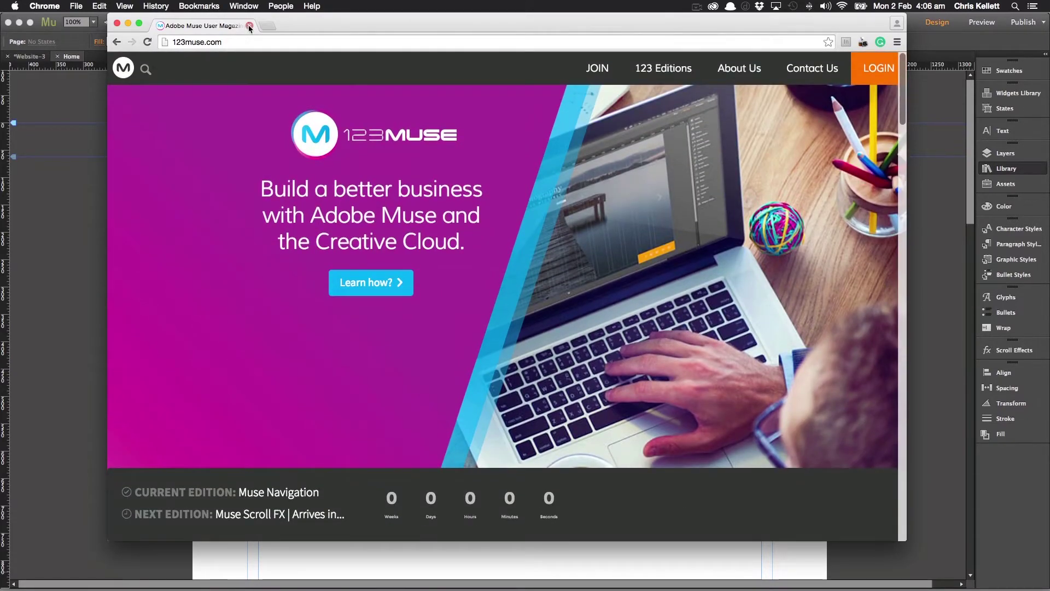
click(101, 284)
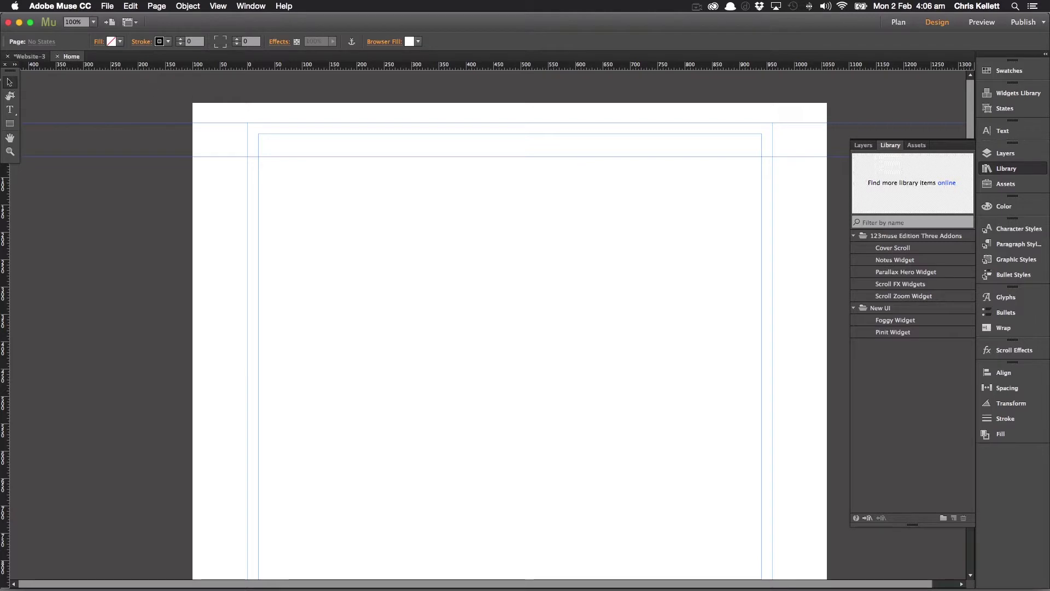
Draw a rectangle at the page's top-left, stretch it to browser width, and make it 500 px tall
click(10, 125)
drag(245, 111, 414, 278)
click(9, 82)
drag(335, 216, 283, 208)
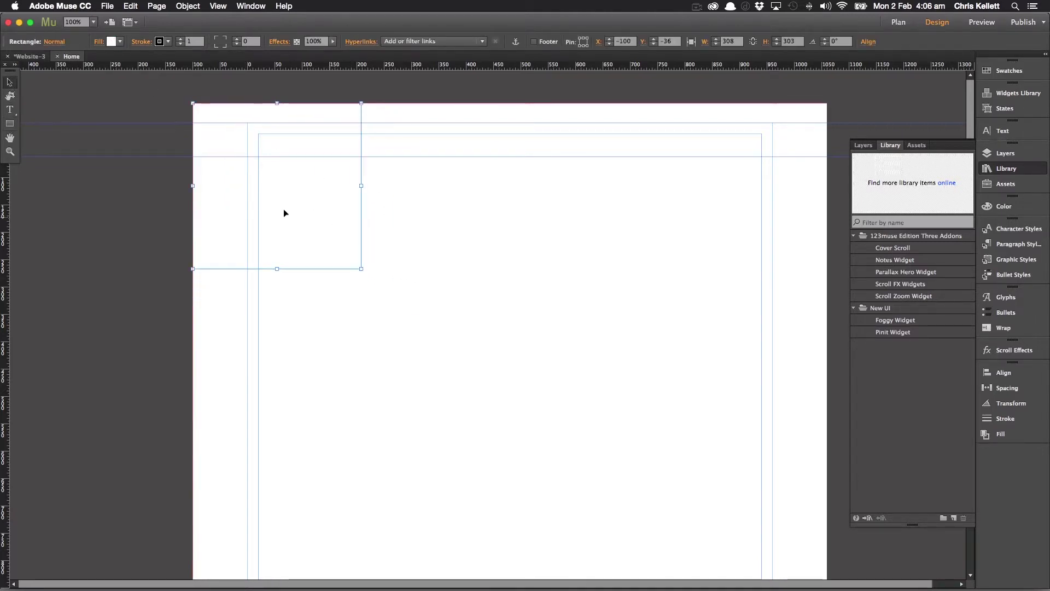
click(692, 42)
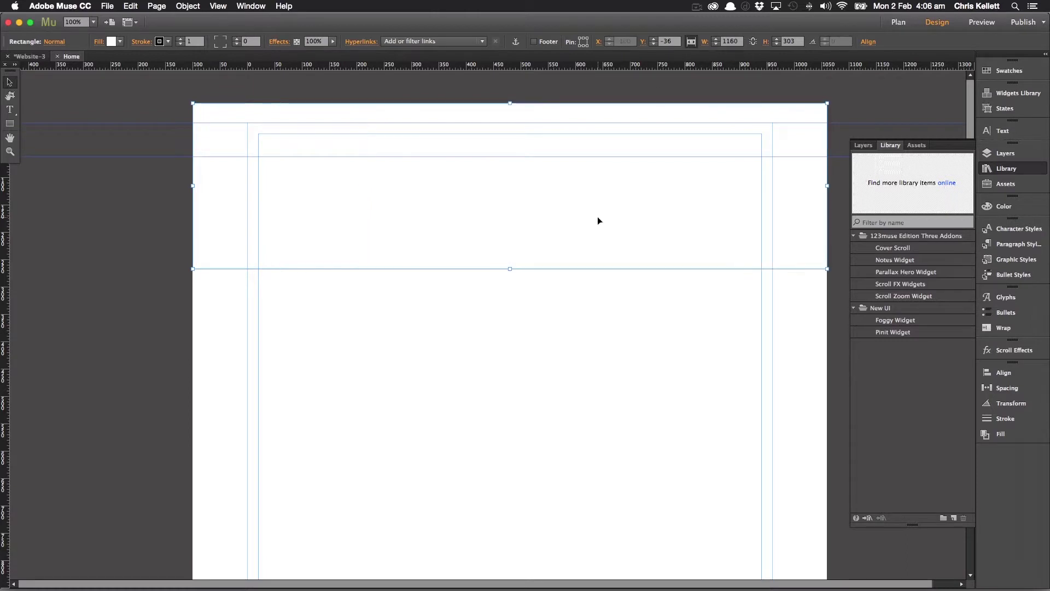
drag(511, 269, 511, 388)
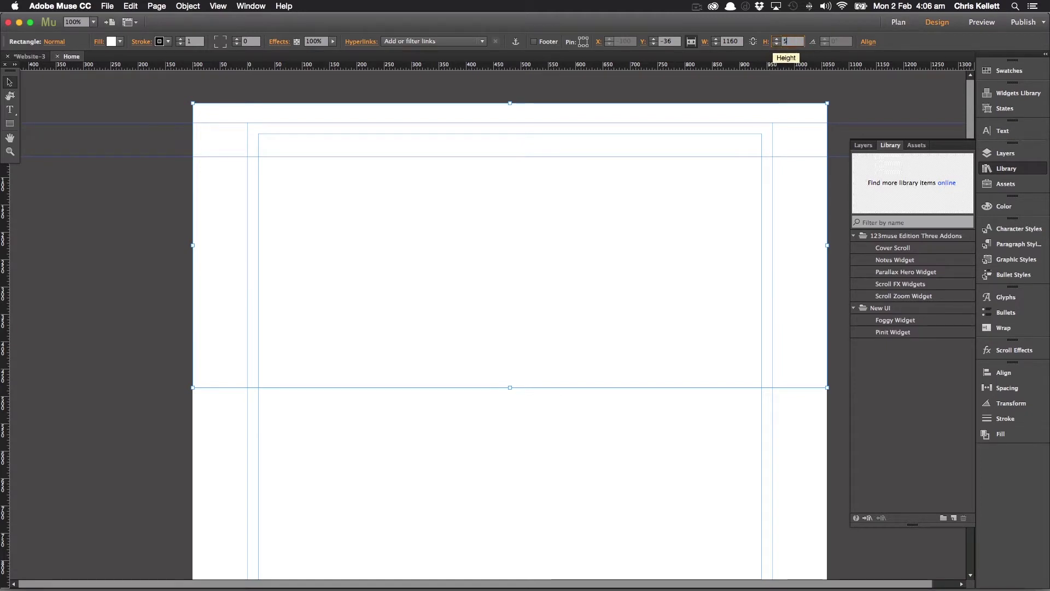
key(Return)
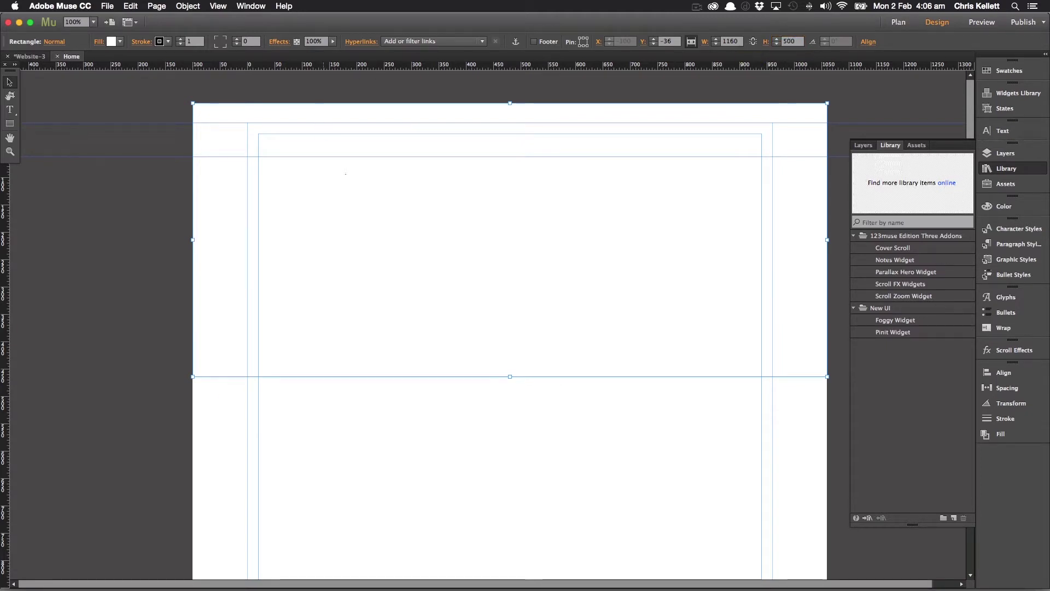
Fill the rectangle with the gallery3.jpg beach photo using Scale To Fill fitting
click(99, 42)
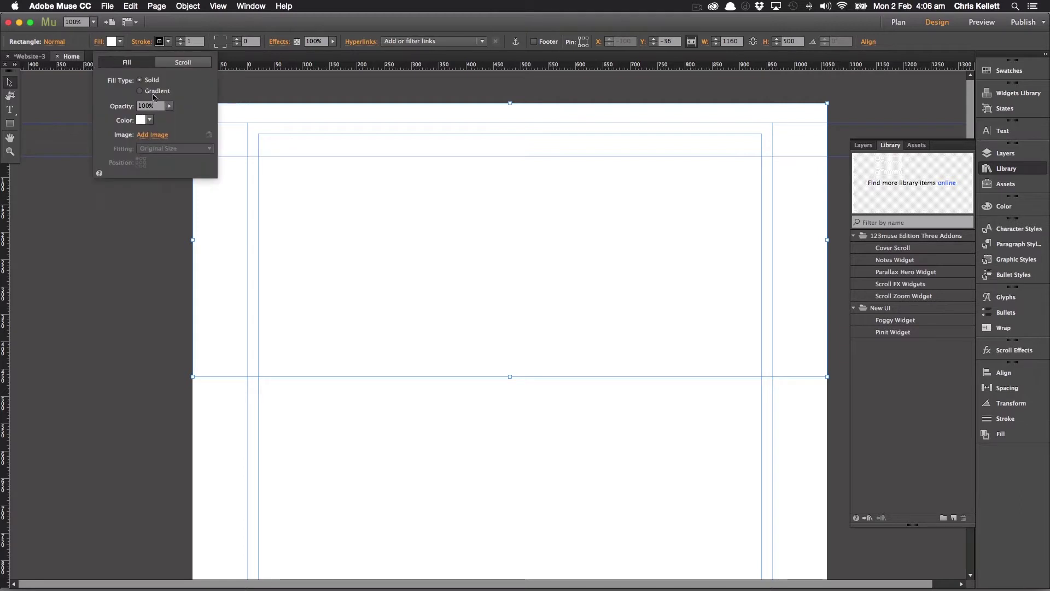
click(152, 135)
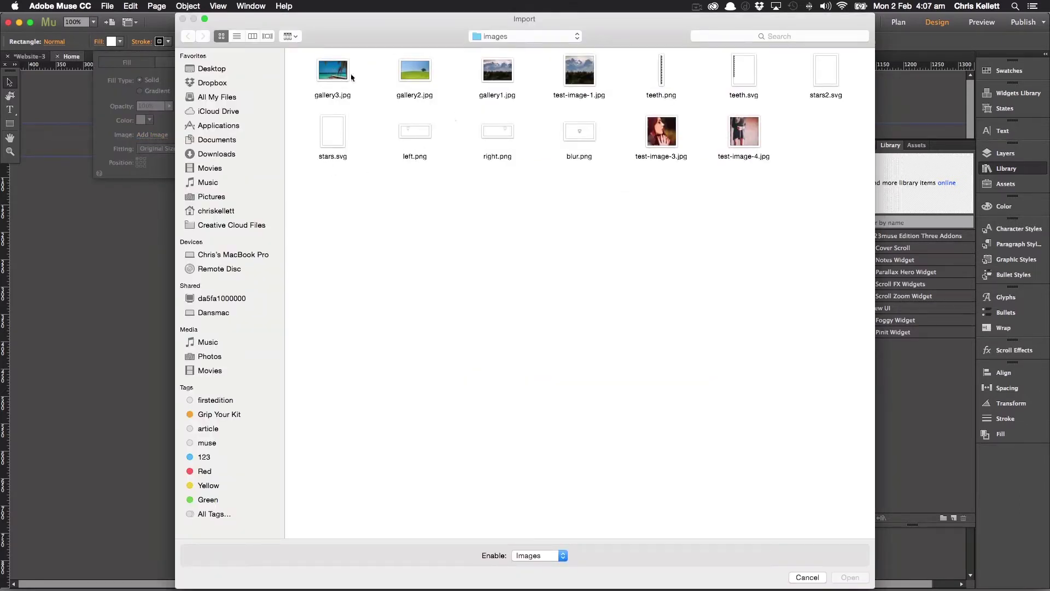
click(339, 76)
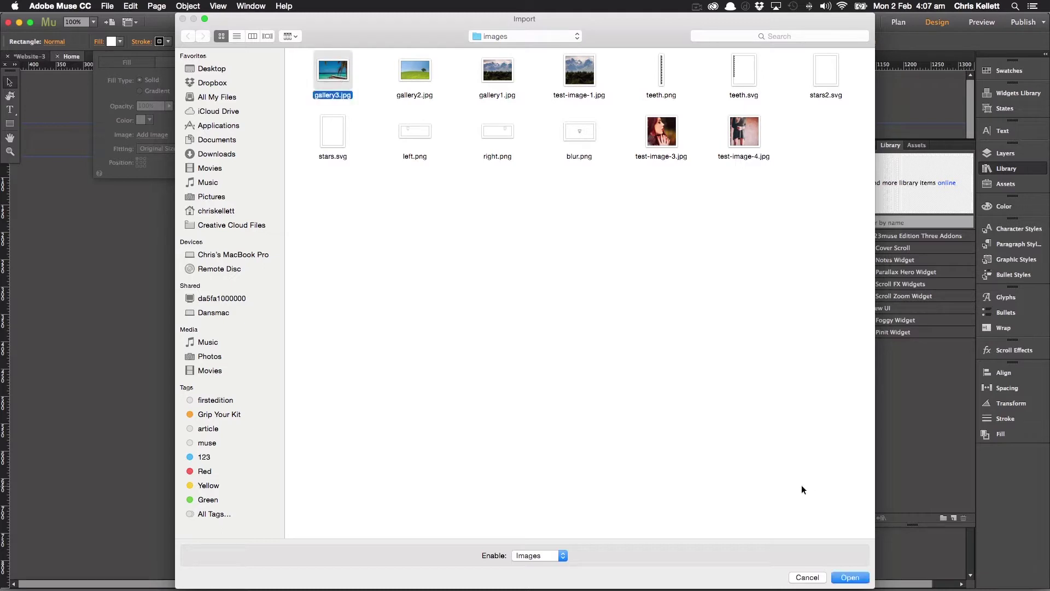
click(851, 577)
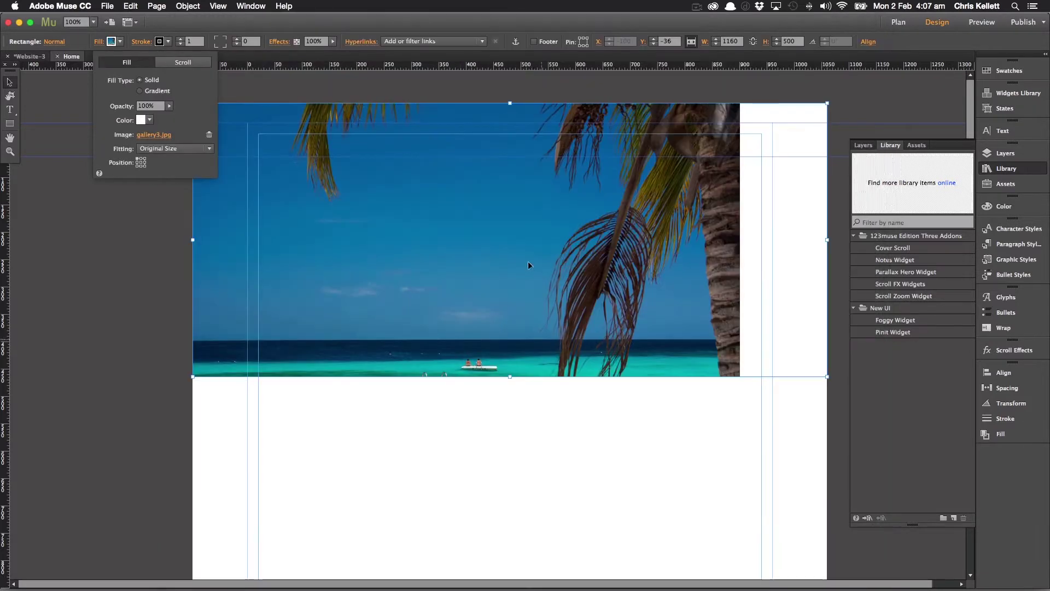
click(164, 149)
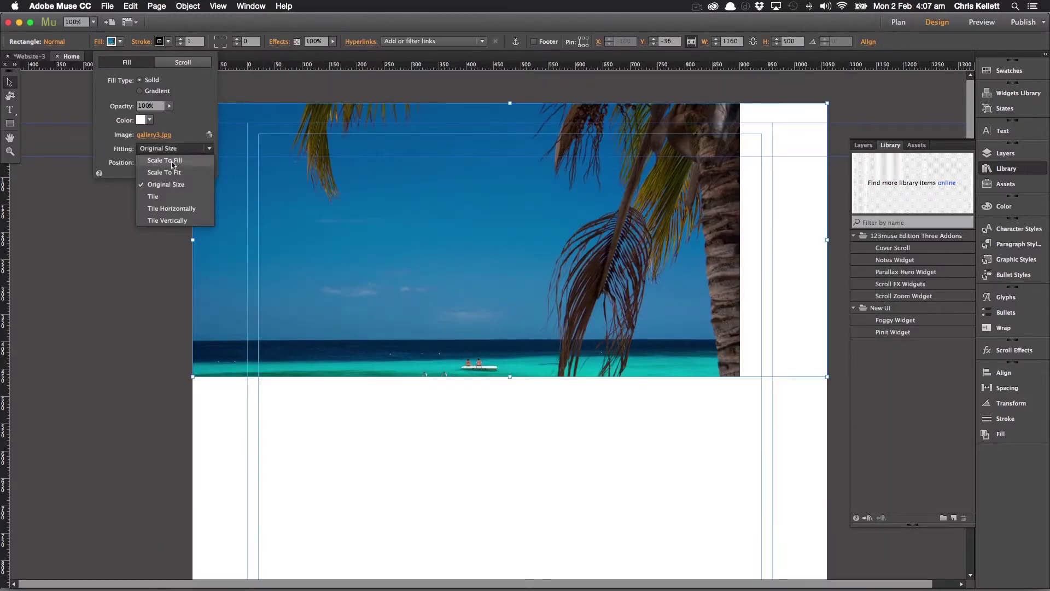
click(176, 161)
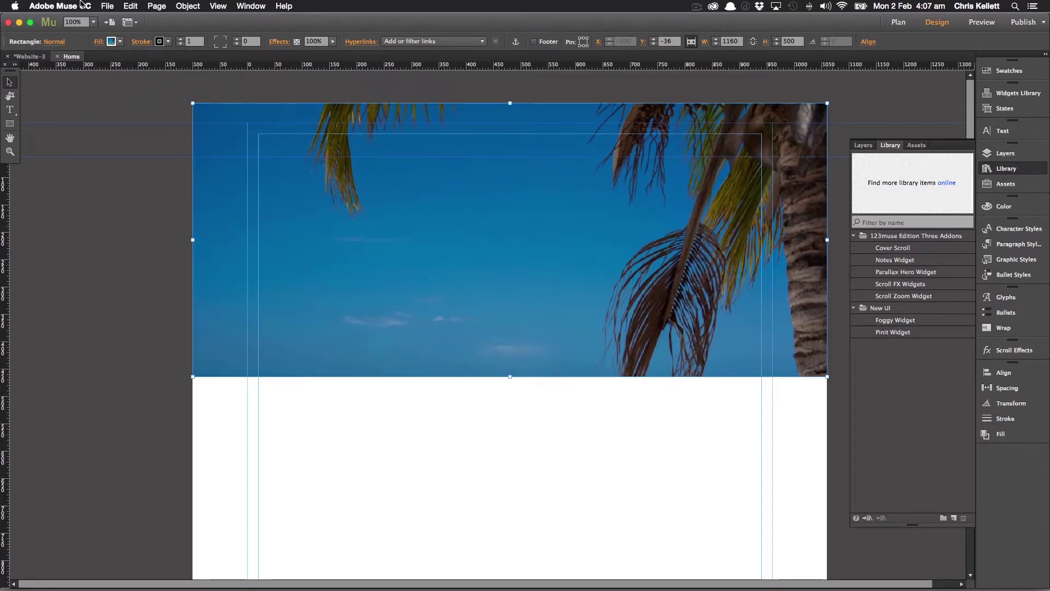
click(107, 6)
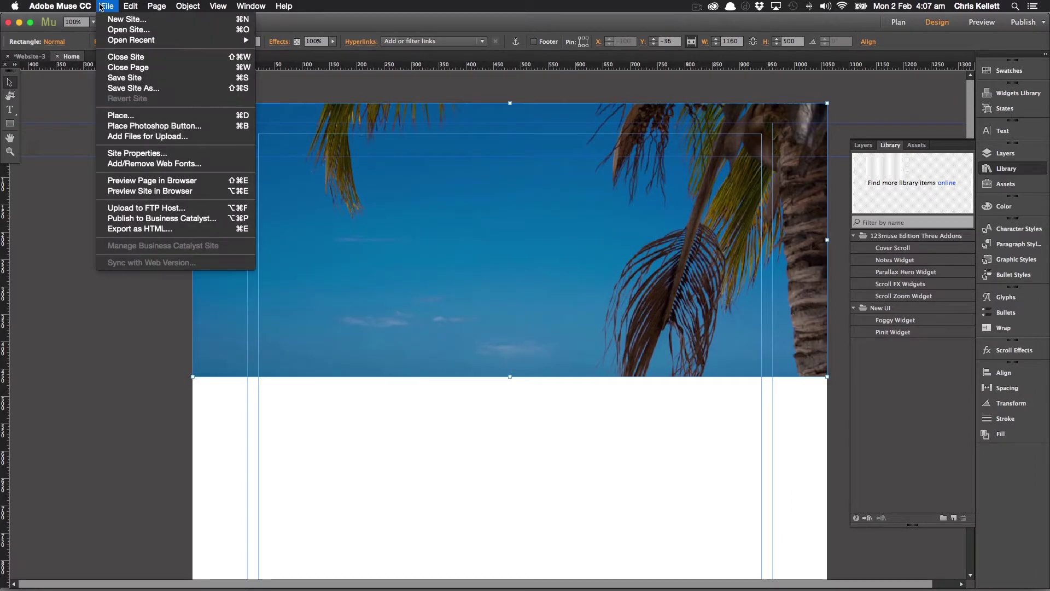
Preview the page in Chrome, shrink the window to see the short banner, then return to Muse
click(252, 192)
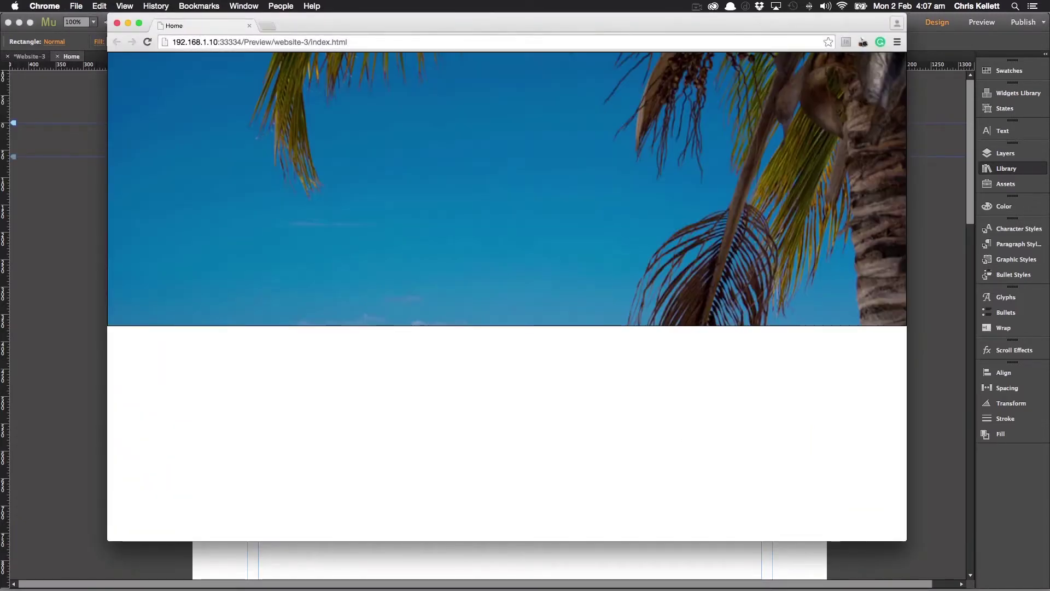
drag(905, 539, 936, 446)
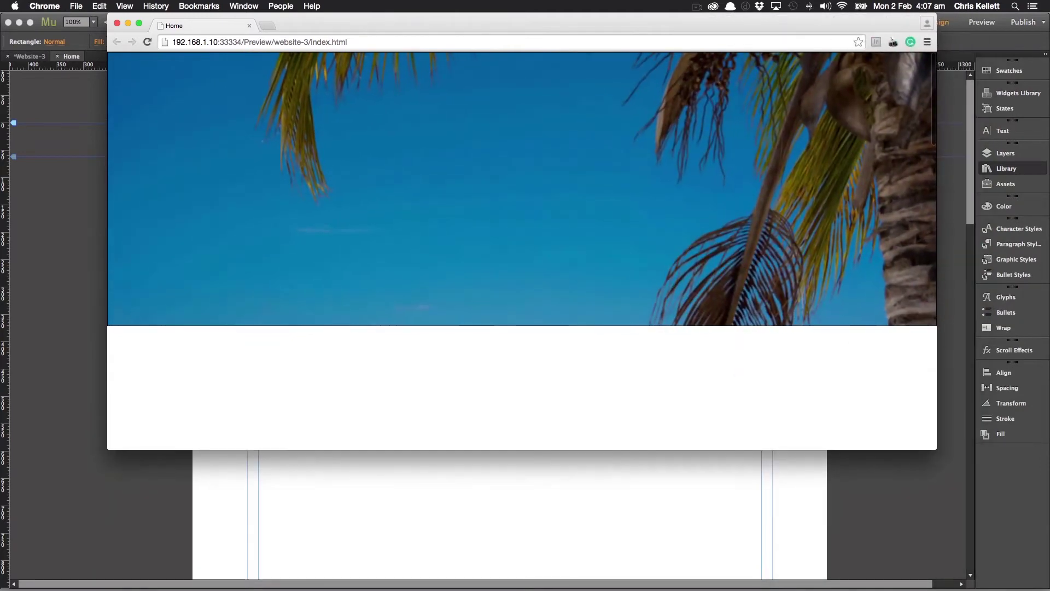
click(70, 228)
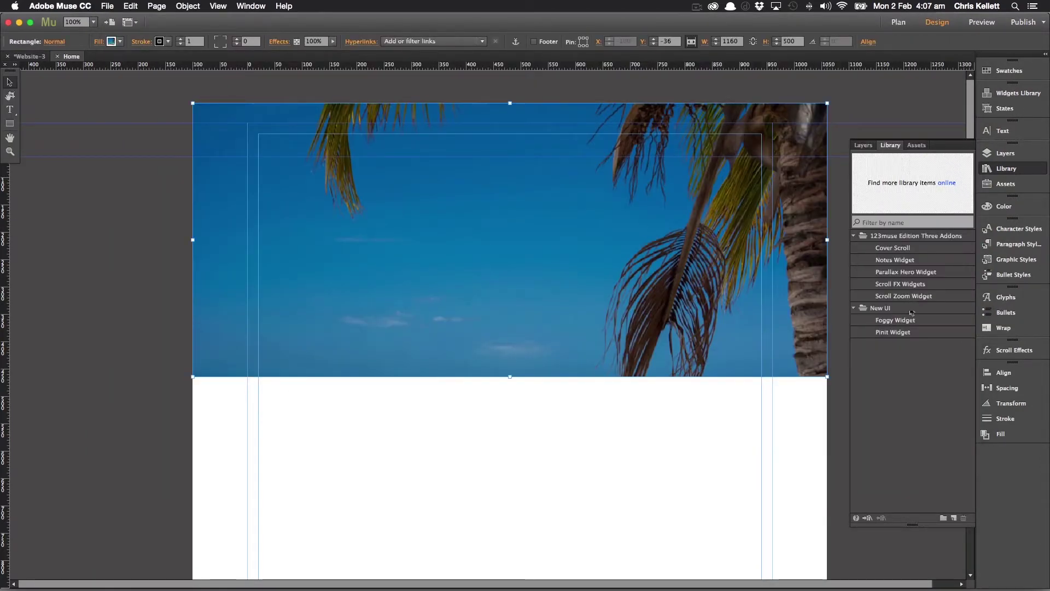
Place the Cover Scroll widget from the Library near the beach image's top-left corner
click(900, 248)
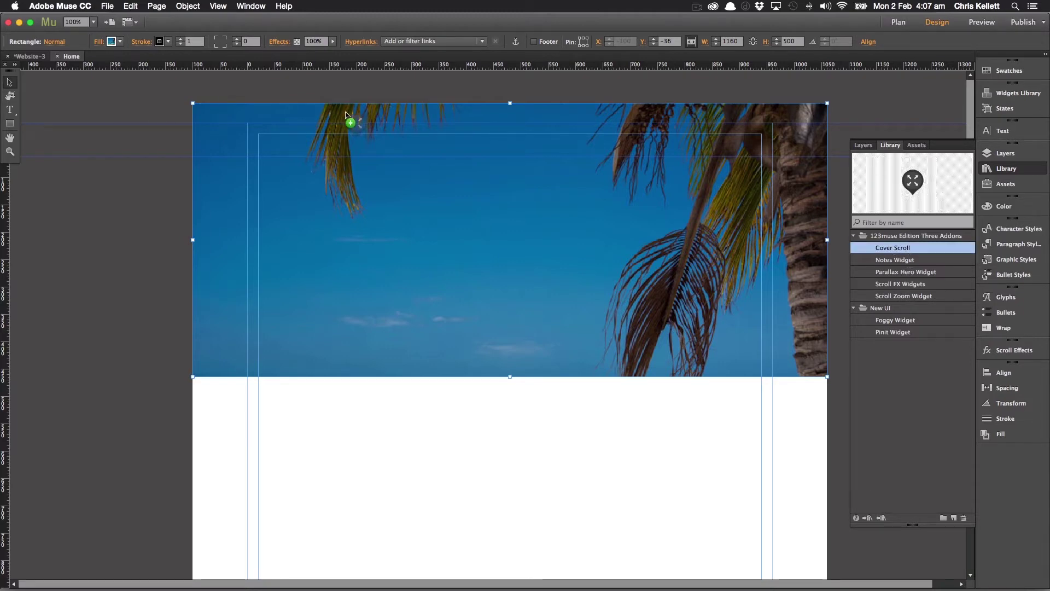
drag(305, 104, 301, 90)
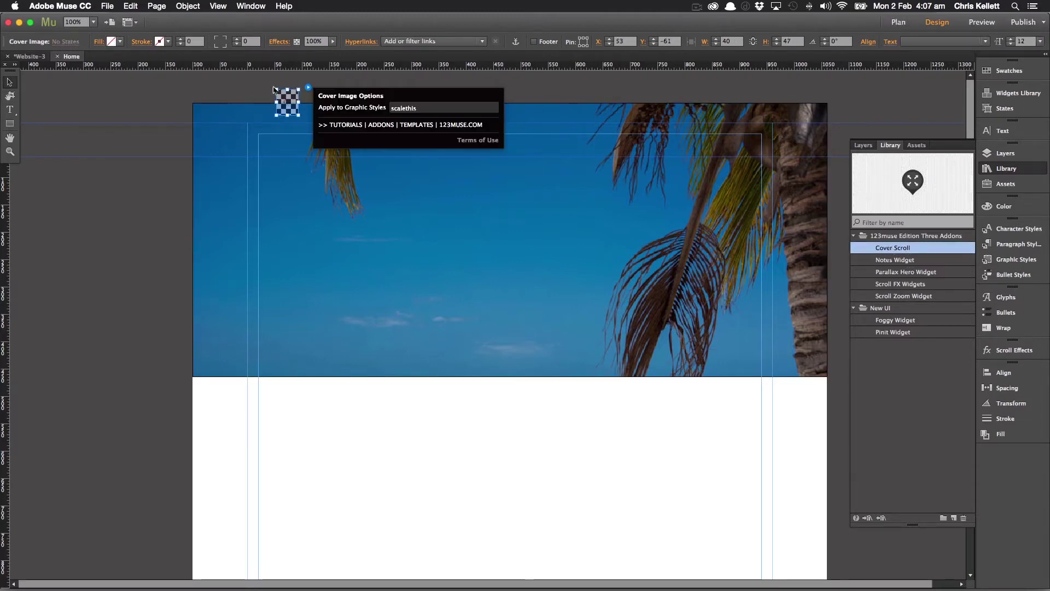
click(301, 97)
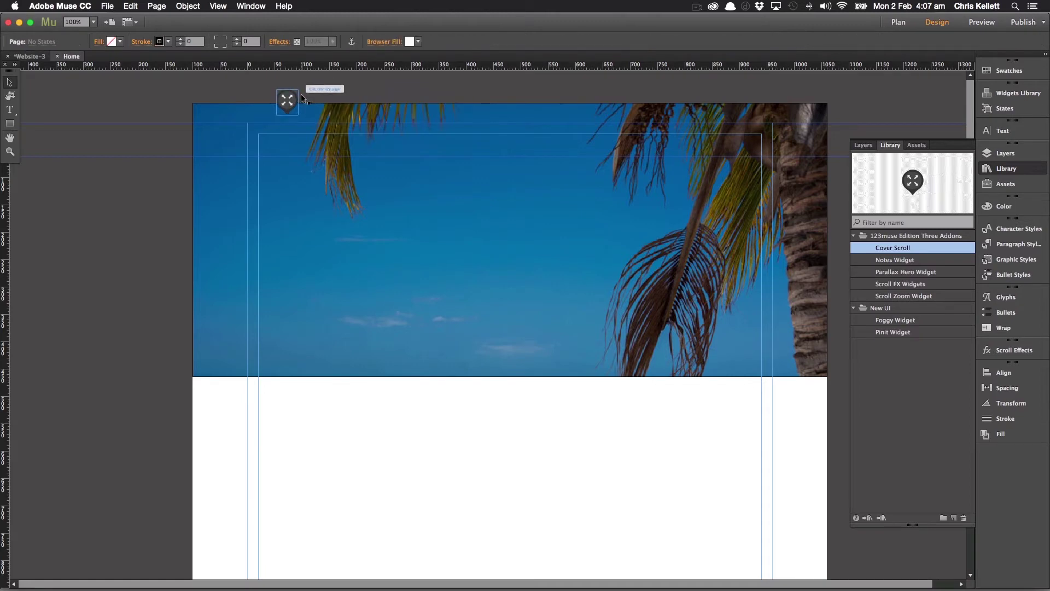
click(293, 98)
drag(293, 98, 270, 92)
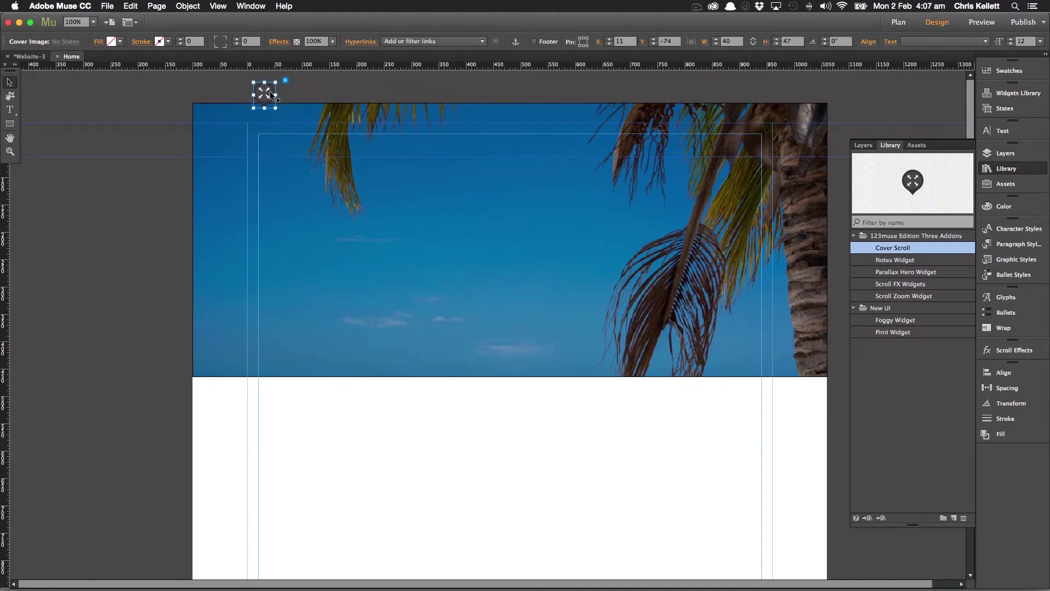
Align the widget to the image corner, confirm it targets scalethis, and reselect the beach rectangle
click(347, 231)
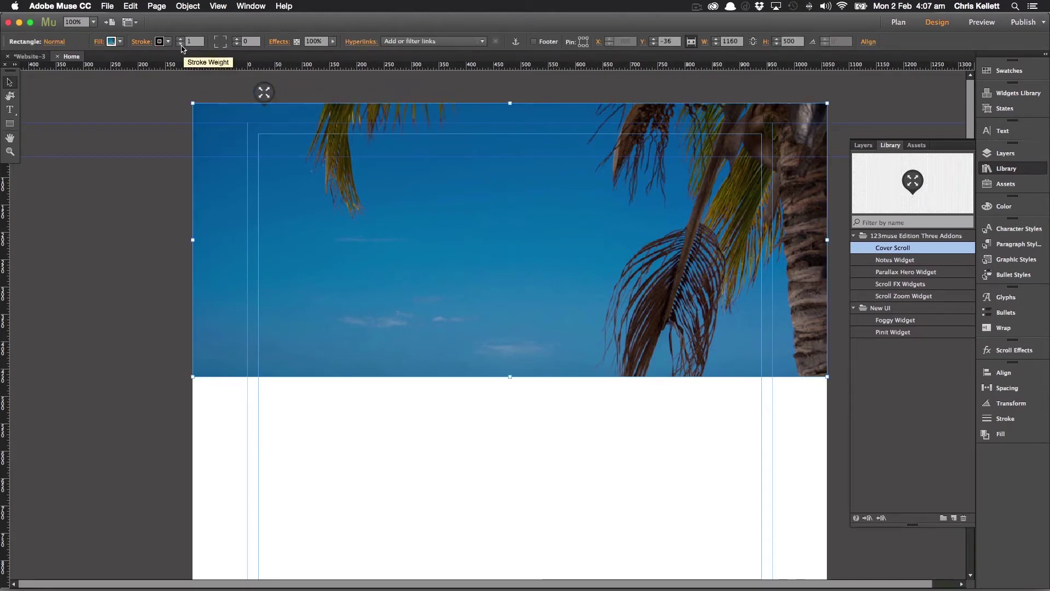
click(146, 140)
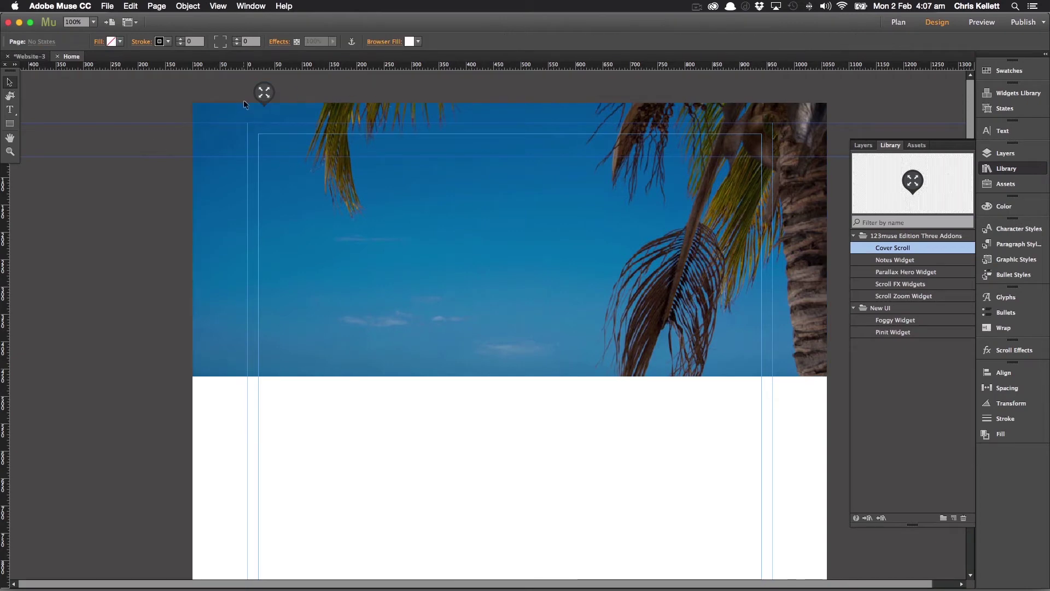
drag(260, 97, 254, 98)
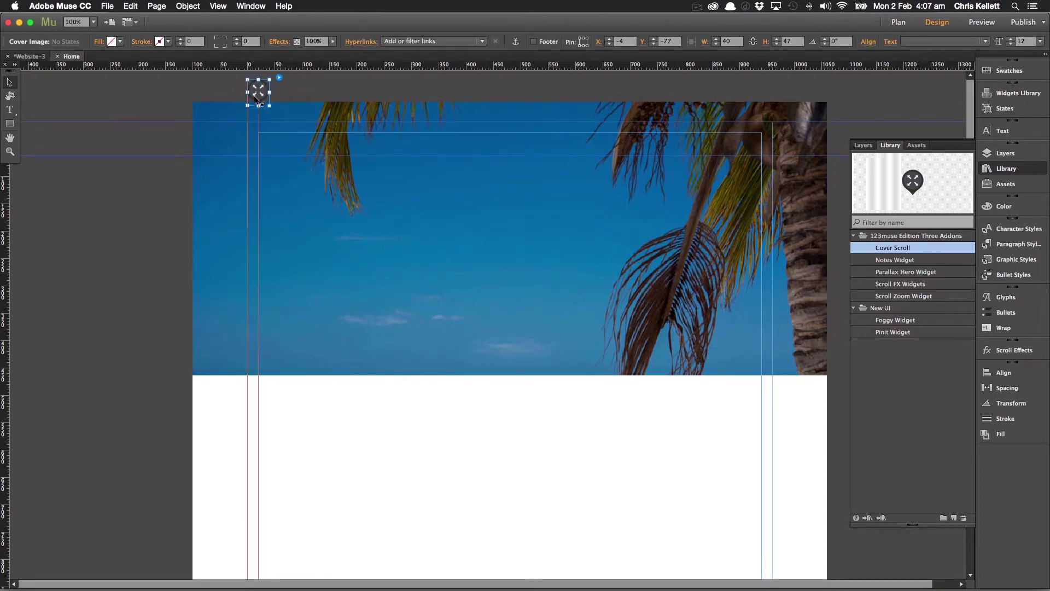
click(331, 87)
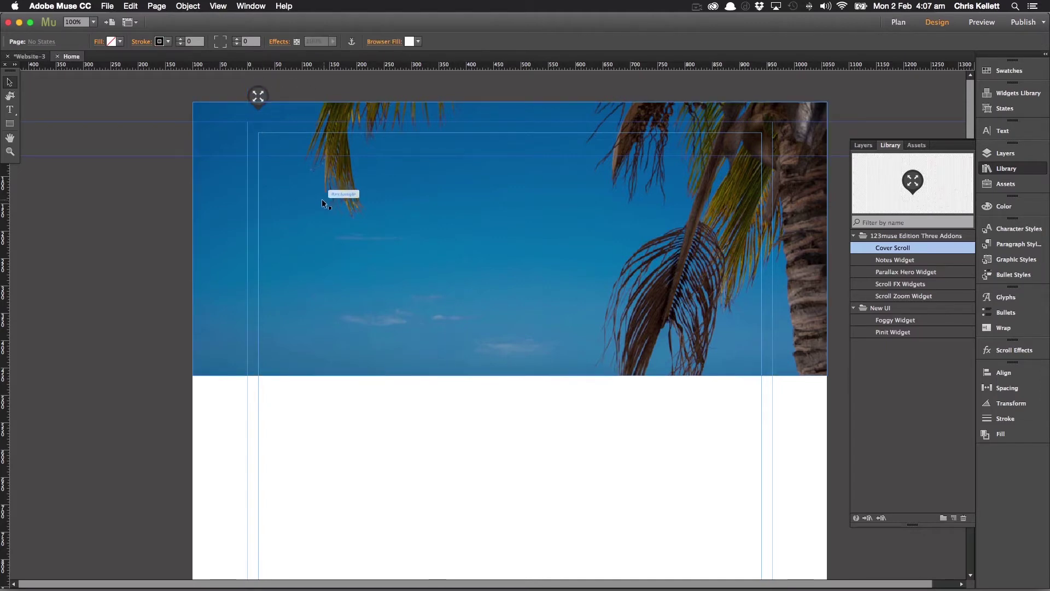
click(267, 93)
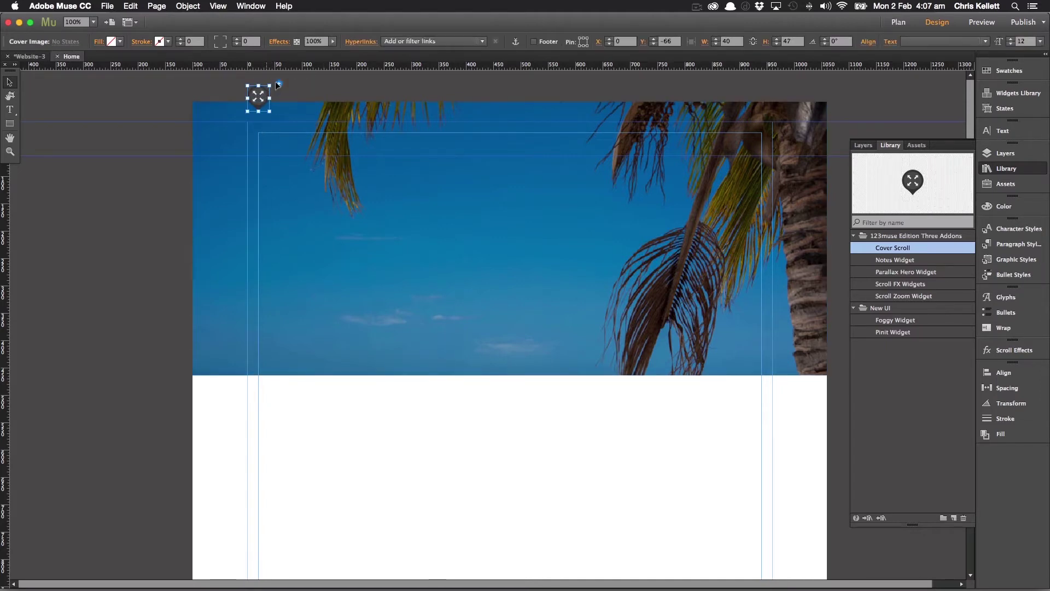
click(278, 83)
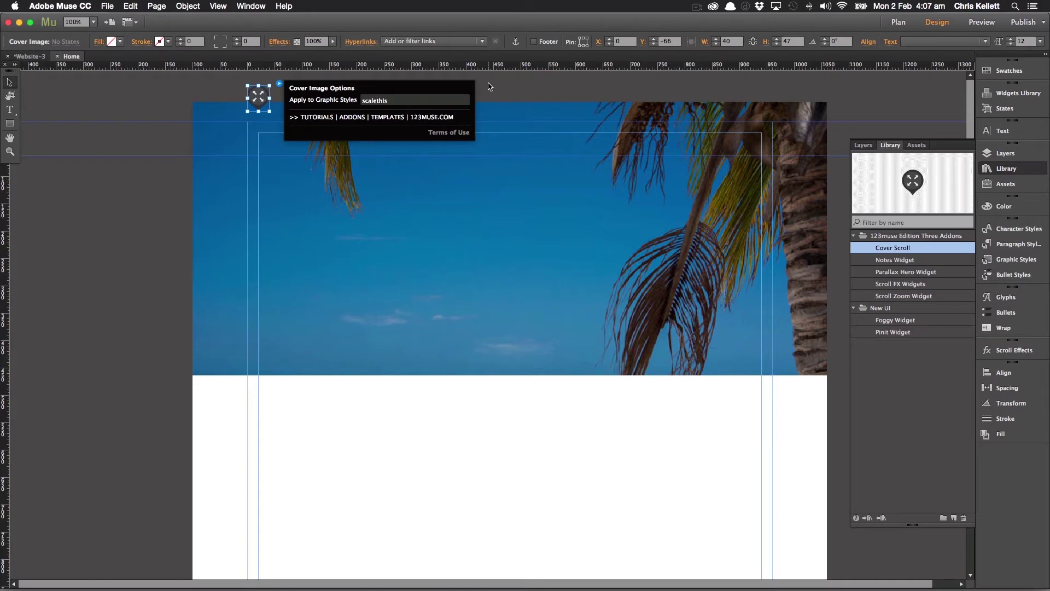
click(541, 181)
click(688, 211)
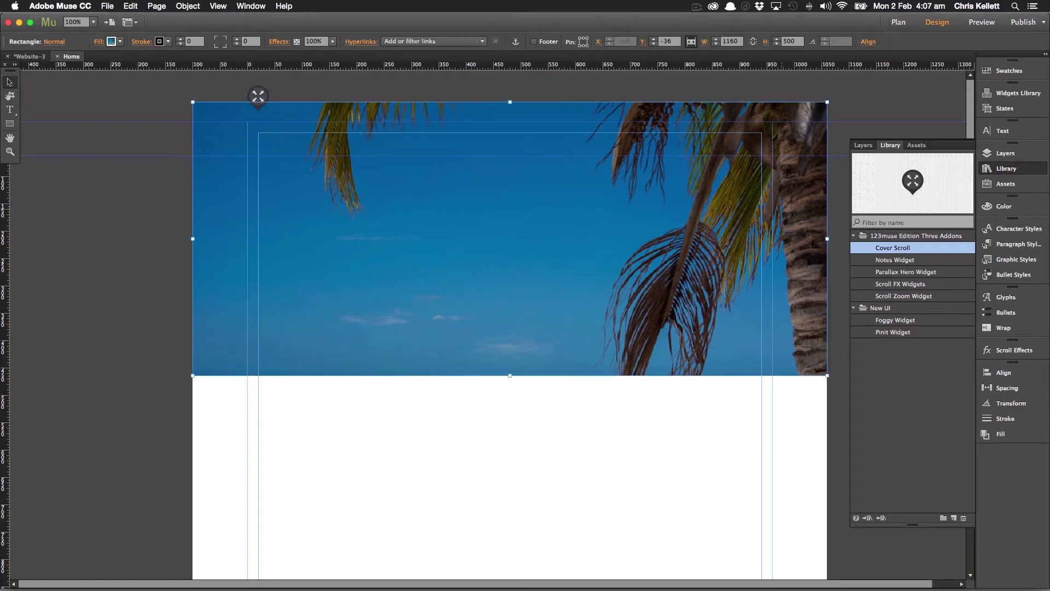
click(1016, 260)
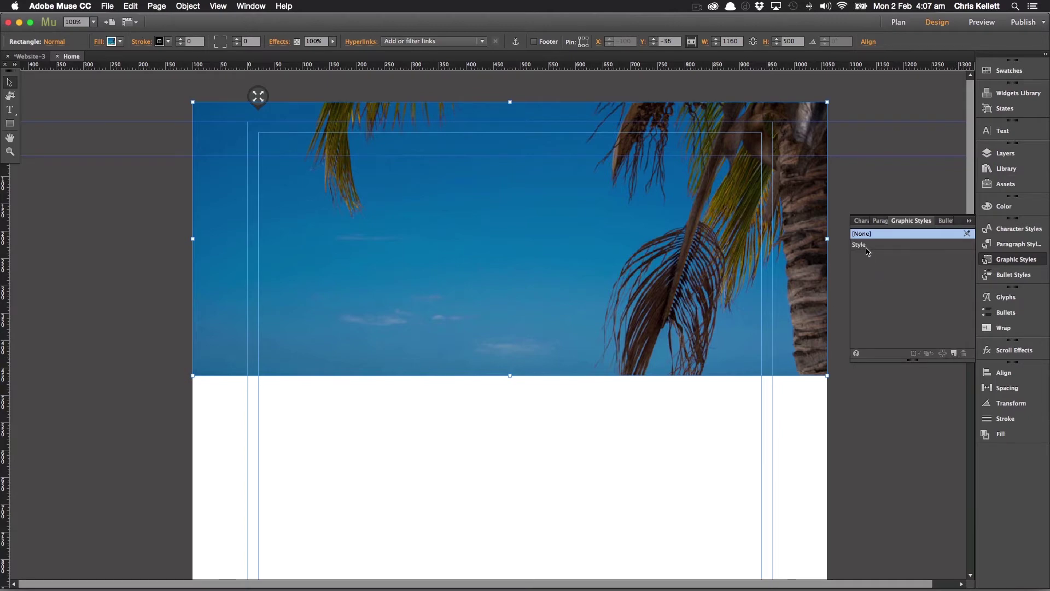
Rename the beach rectangle's graphic style to 'scalethis'
double_click(869, 245)
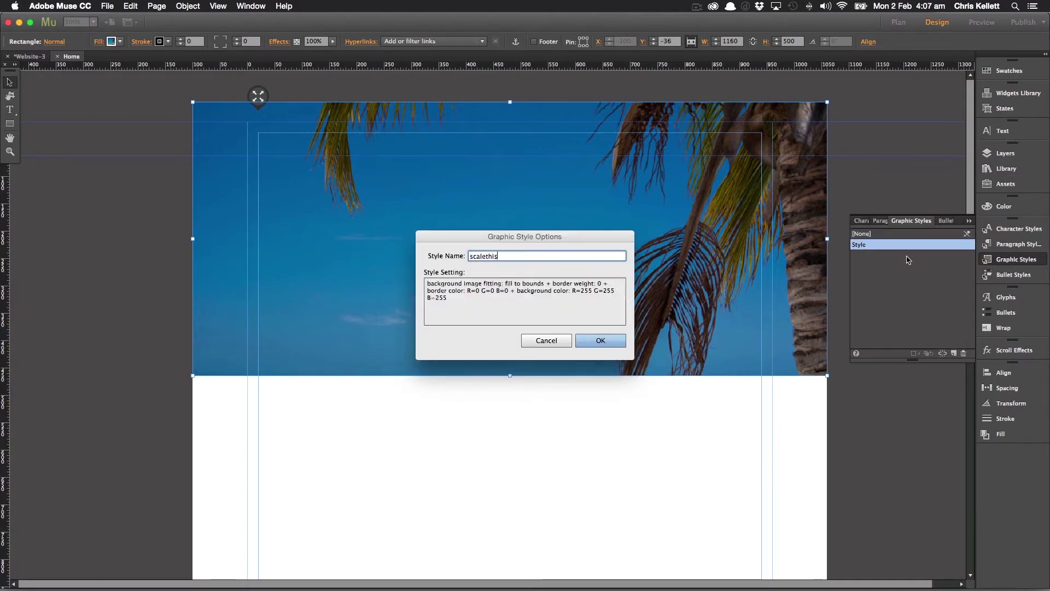
key(Return)
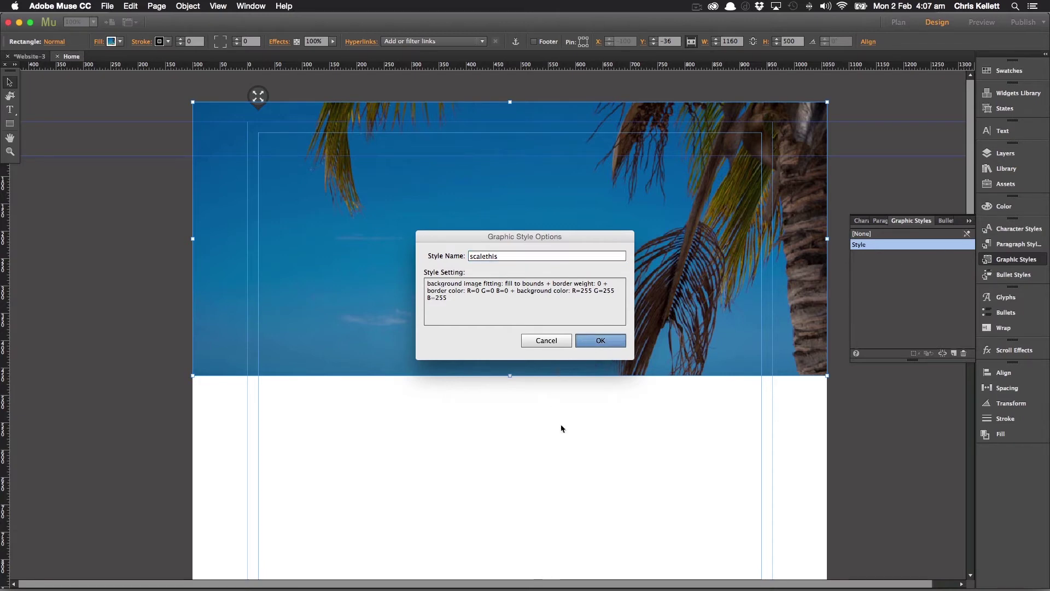
click(524, 424)
click(108, 7)
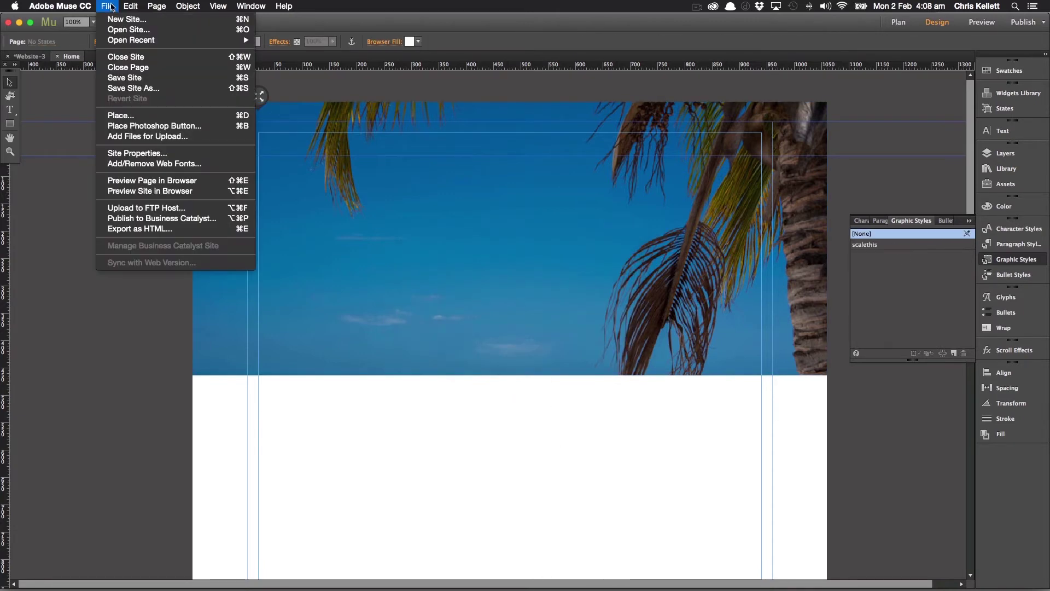
Preview the page in Chrome, resizing the window larger and smaller to test cover scaling
click(148, 180)
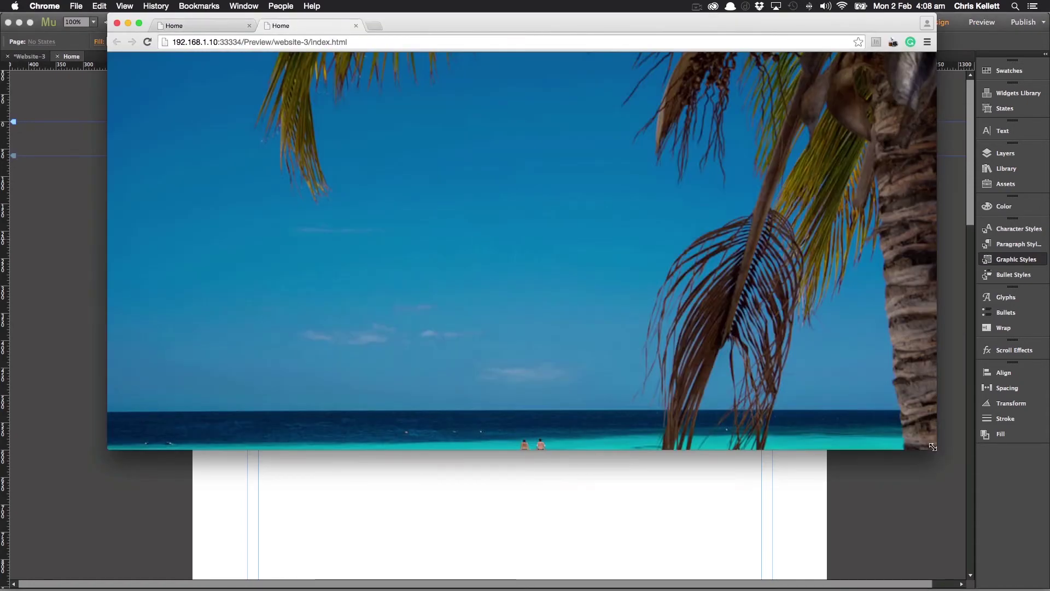
drag(932, 447, 944, 528)
scroll(578, 395, down, 10)
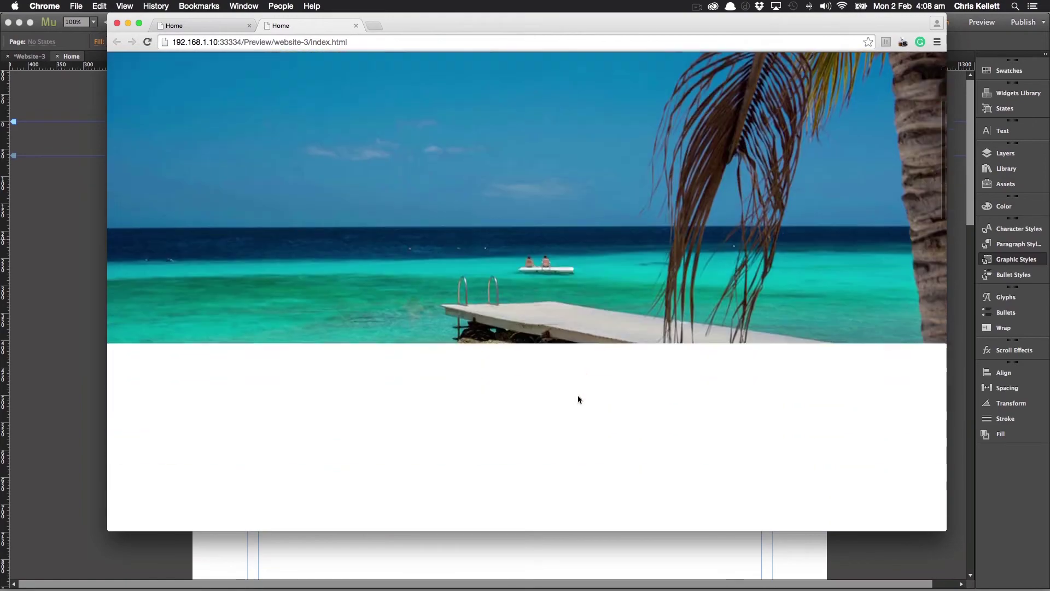
scroll(578, 399, up, 10)
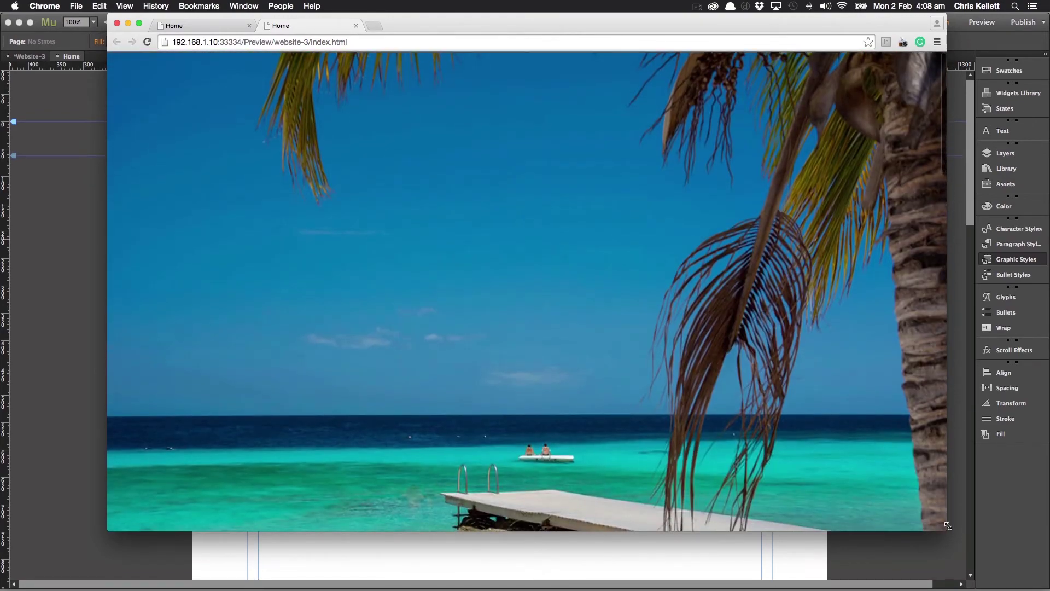
drag(948, 526, 751, 465)
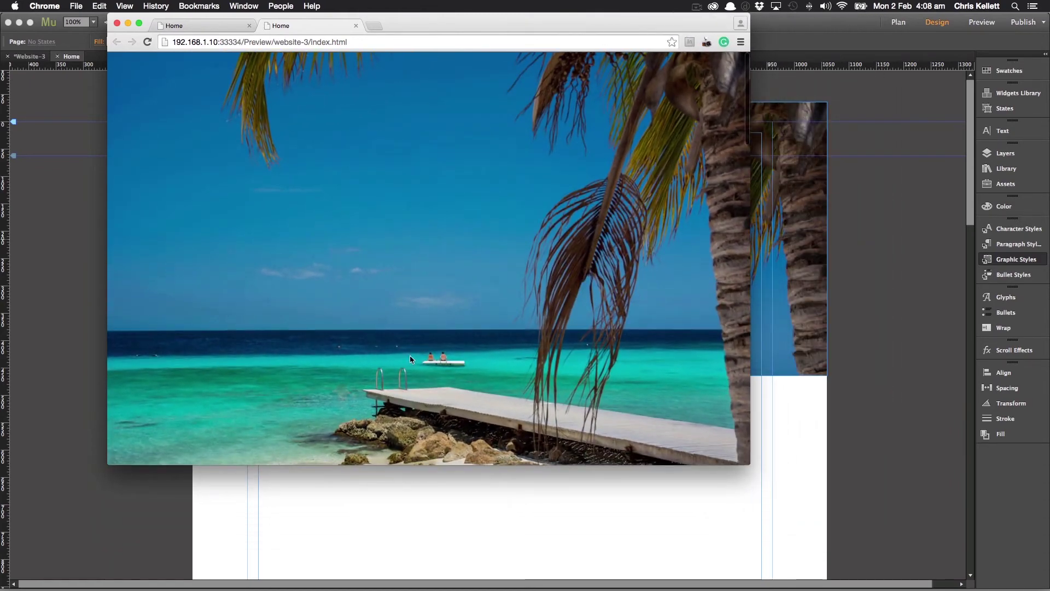
scroll(410, 355, down, 3)
scroll(409, 355, up, 3)
Widen the preview again, confirm the beach image fills the window, and close the preview tab
drag(747, 459, 815, 462)
scroll(515, 368, down, 10)
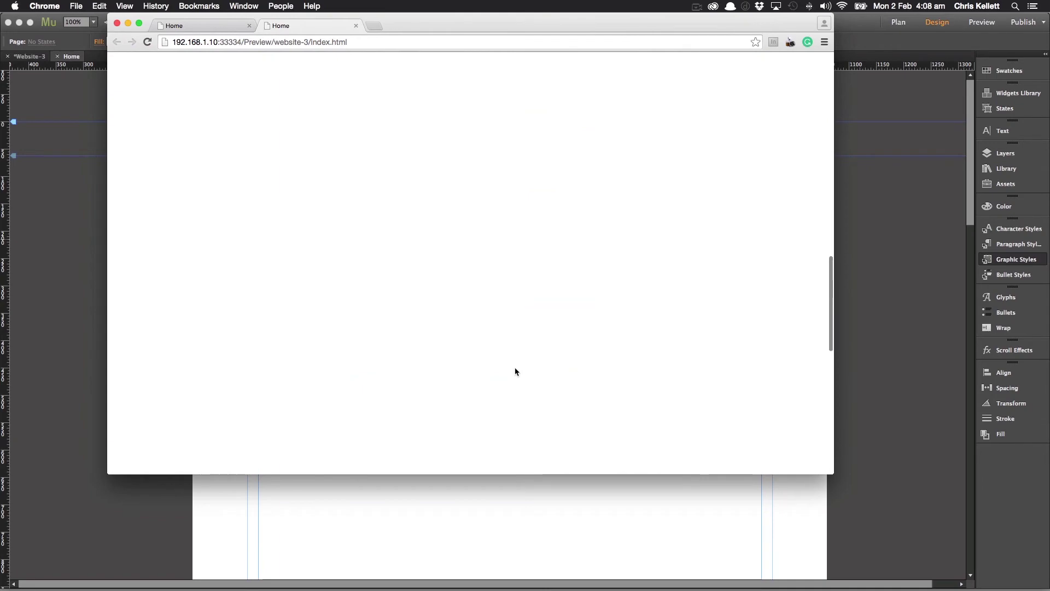
scroll(515, 372, up, 10)
scroll(515, 372, down, 10)
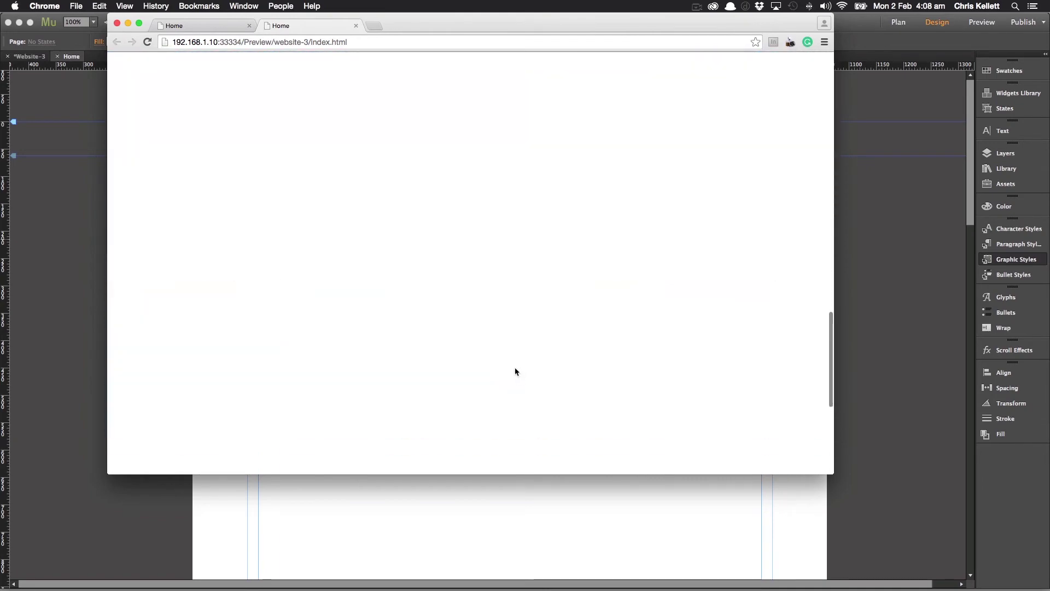
scroll(515, 372, up, 10)
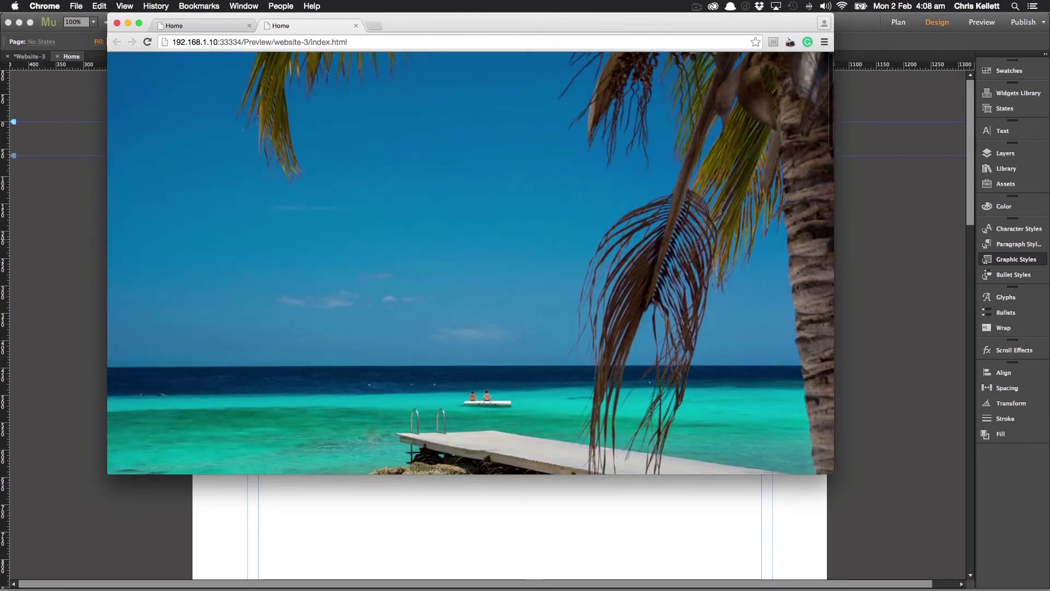
click(355, 26)
click(248, 26)
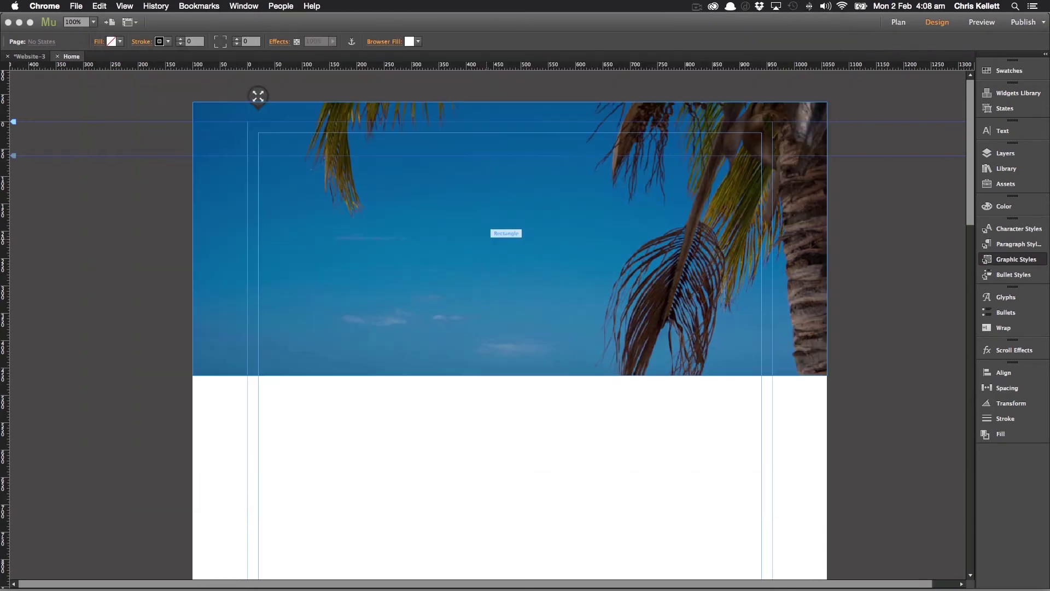
click(366, 97)
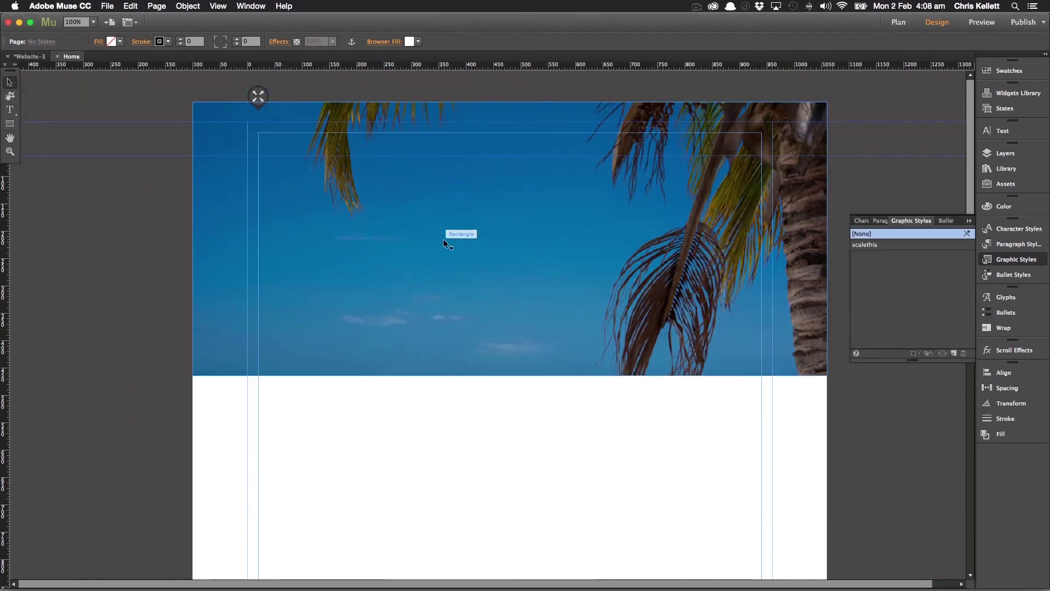